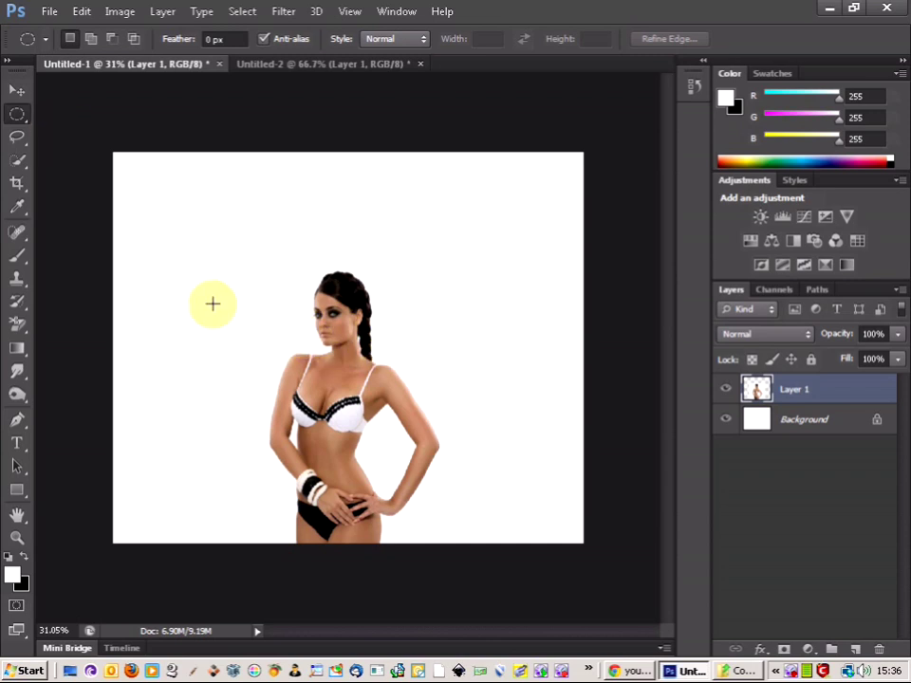
# - Open the Canvas Size dialog from the Image menu
pyautogui.click(329, 361)
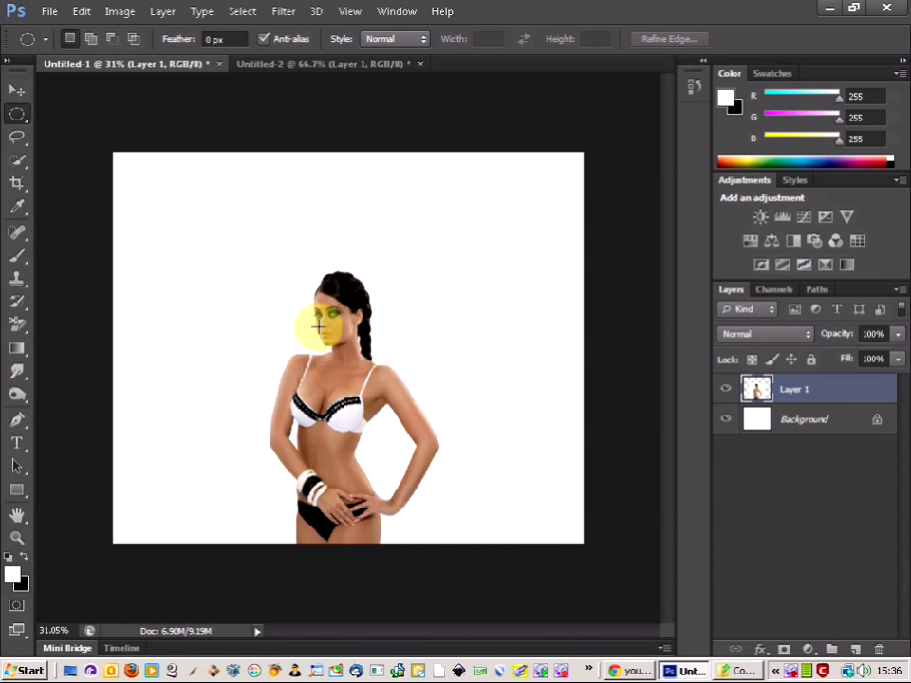
pyautogui.click(124, 13)
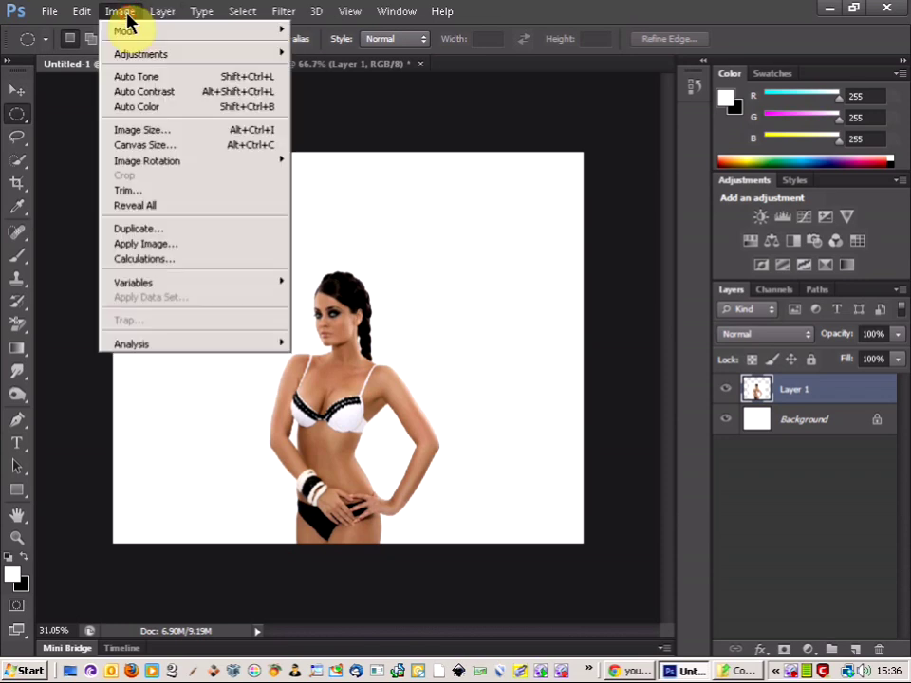
pyautogui.click(163, 152)
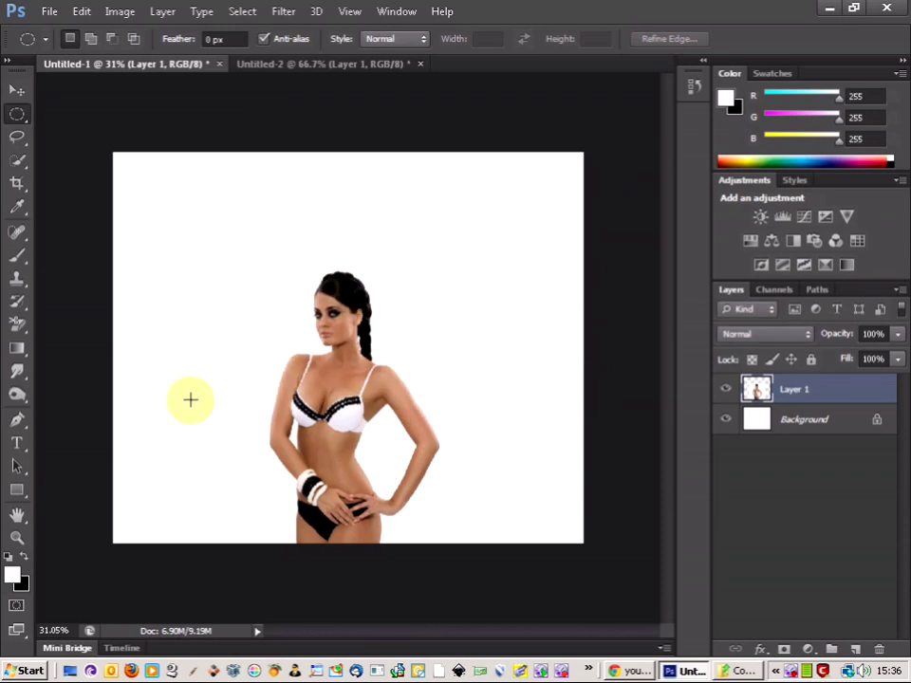
# - In Untitled-2, quick-select the dove's left wing, then return to Untitled-1
pyautogui.click(304, 64)
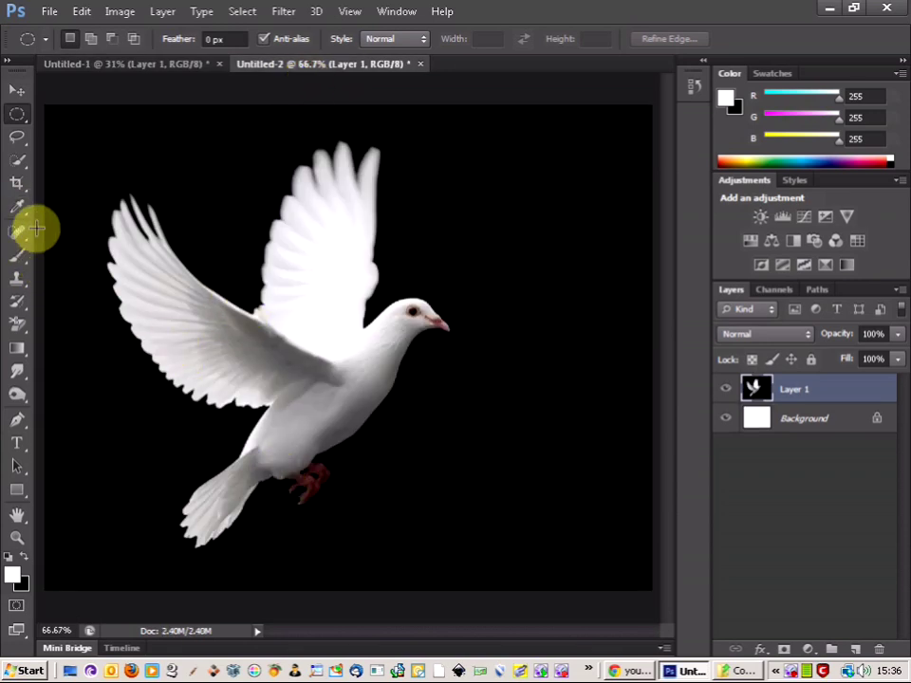
pyautogui.click(17, 142)
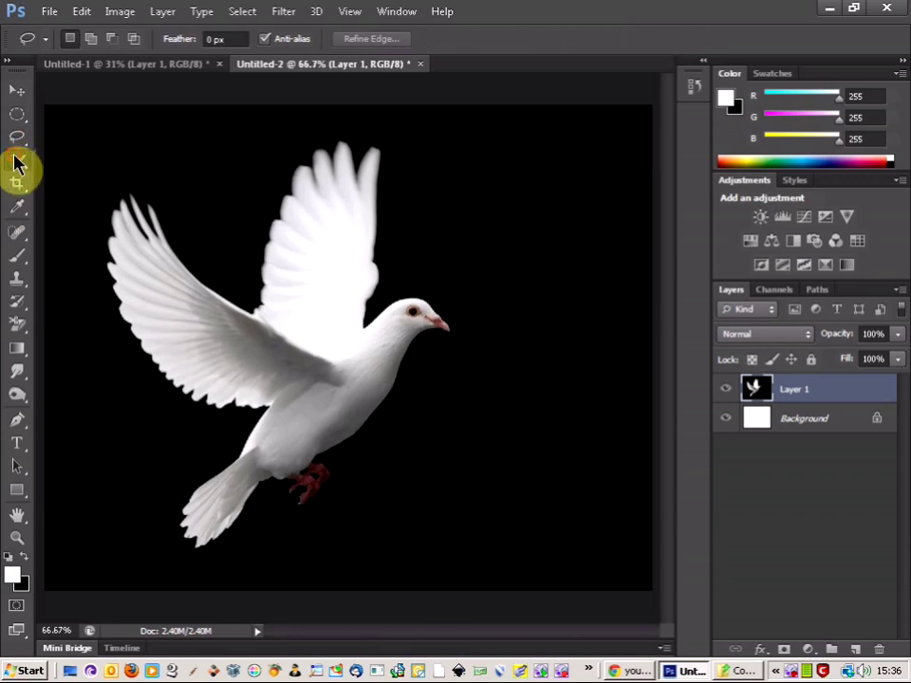
pyautogui.click(17, 161)
pyautogui.click(68, 160)
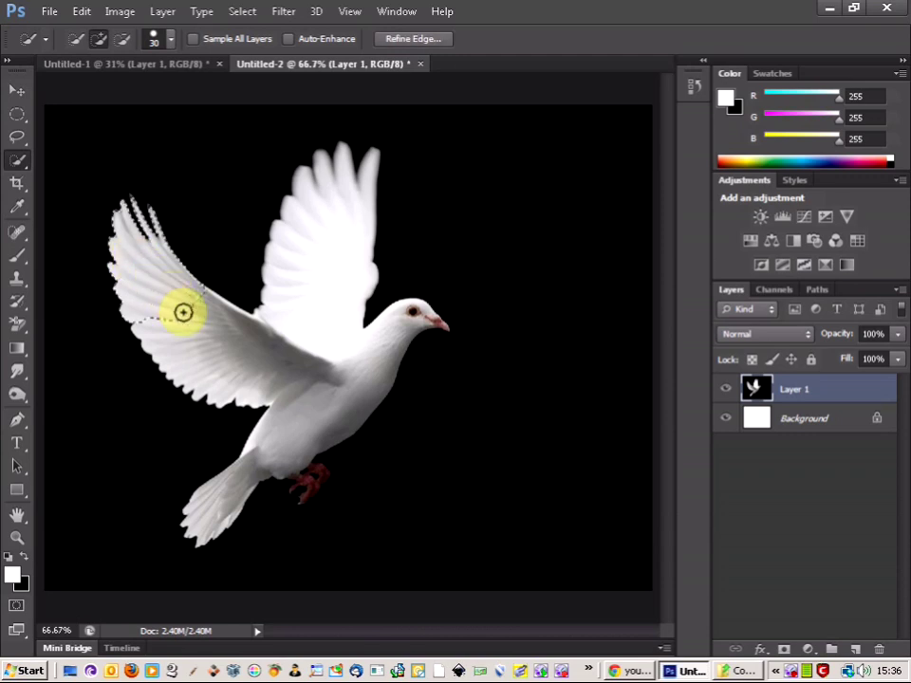
pyautogui.moveTo(219, 350); pyautogui.dragTo(236, 356)
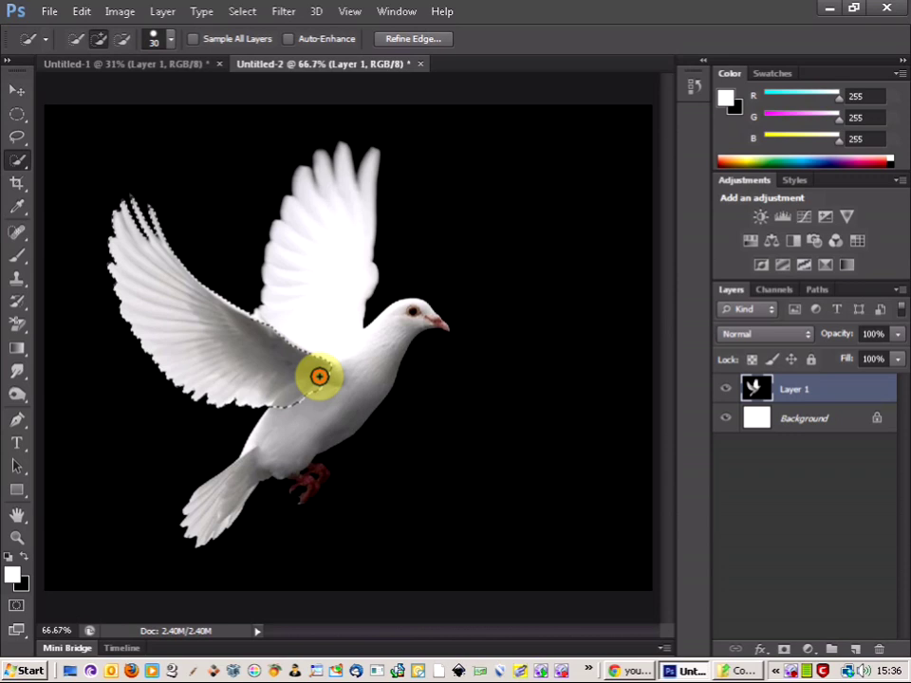
pyautogui.moveTo(295, 386)
pyautogui.mouseDown()
pyautogui.moveTo(249, 328)
pyautogui.moveTo(296, 380)
pyautogui.moveTo(284, 366)
pyautogui.moveTo(198, 345)
pyautogui.moveTo(263, 383)
pyautogui.moveTo(301, 390)
pyautogui.moveTo(287, 383)
pyautogui.mouseUp()
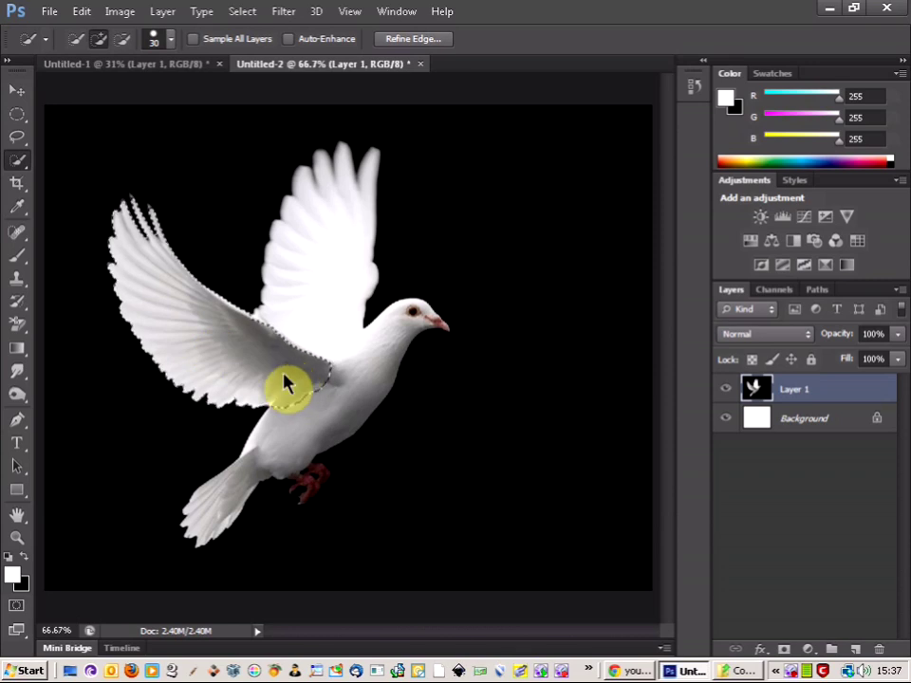
pyautogui.click(171, 66)
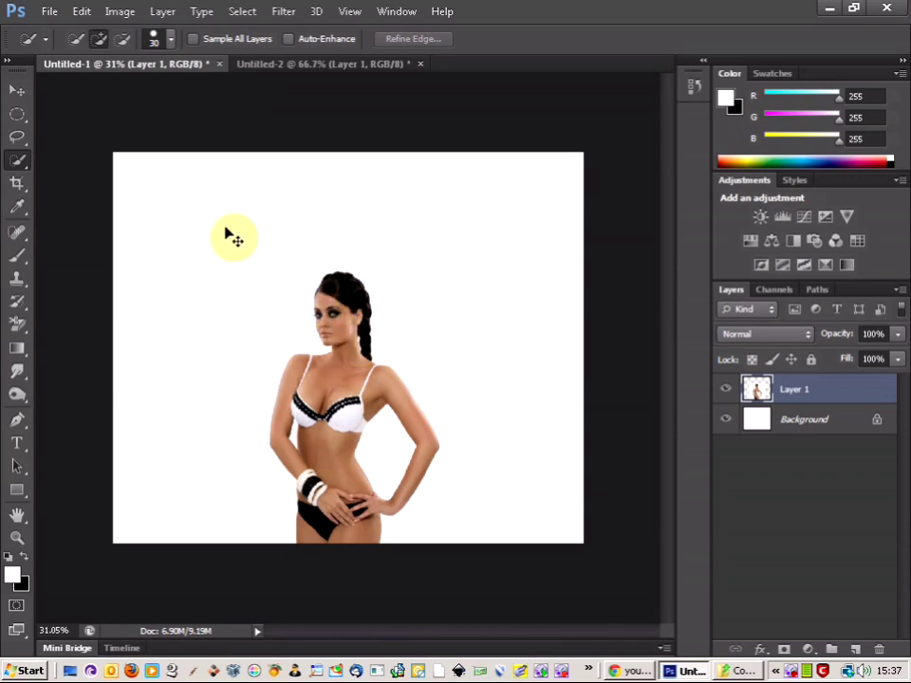
# - Paste the dove wing as a new layer and move it left of the woman
pyautogui.hotkey('ctrl', 'v')
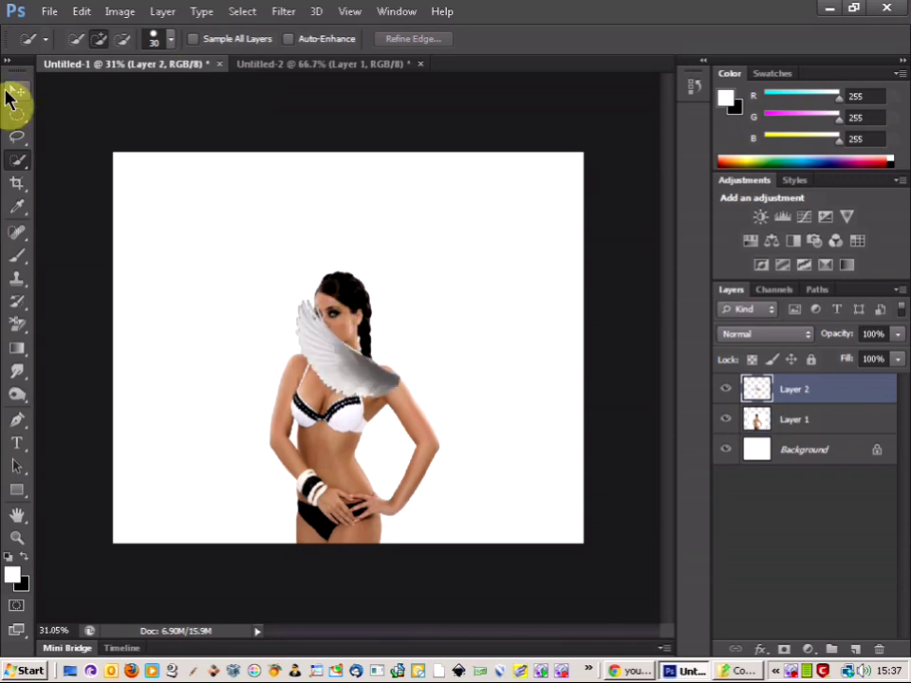
pyautogui.click(15, 93)
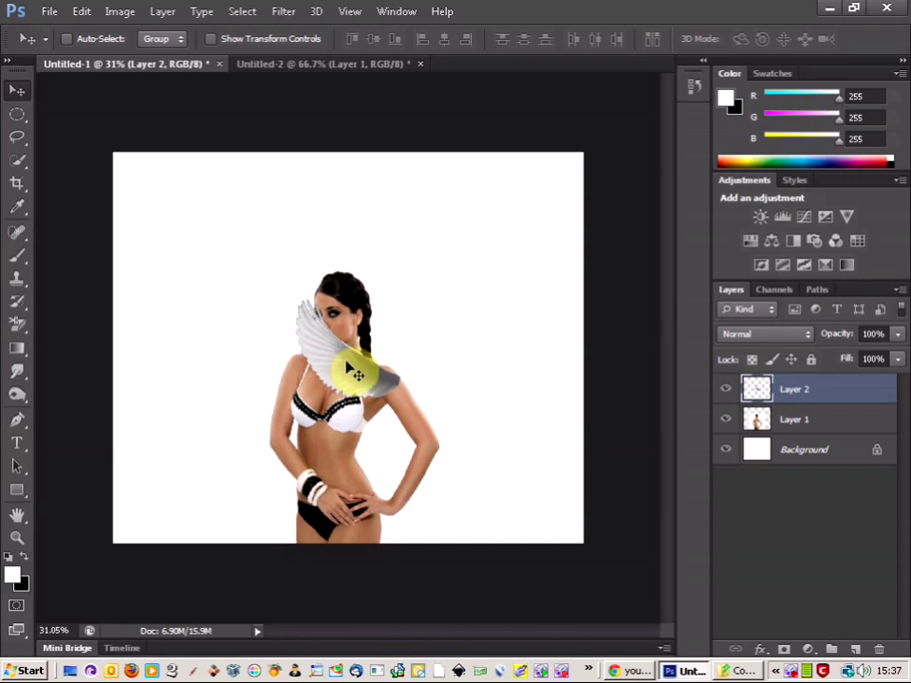
pyautogui.moveTo(351, 375)
pyautogui.mouseDown()
pyautogui.moveTo(230, 352)
pyautogui.moveTo(251, 353)
pyautogui.mouseUp()
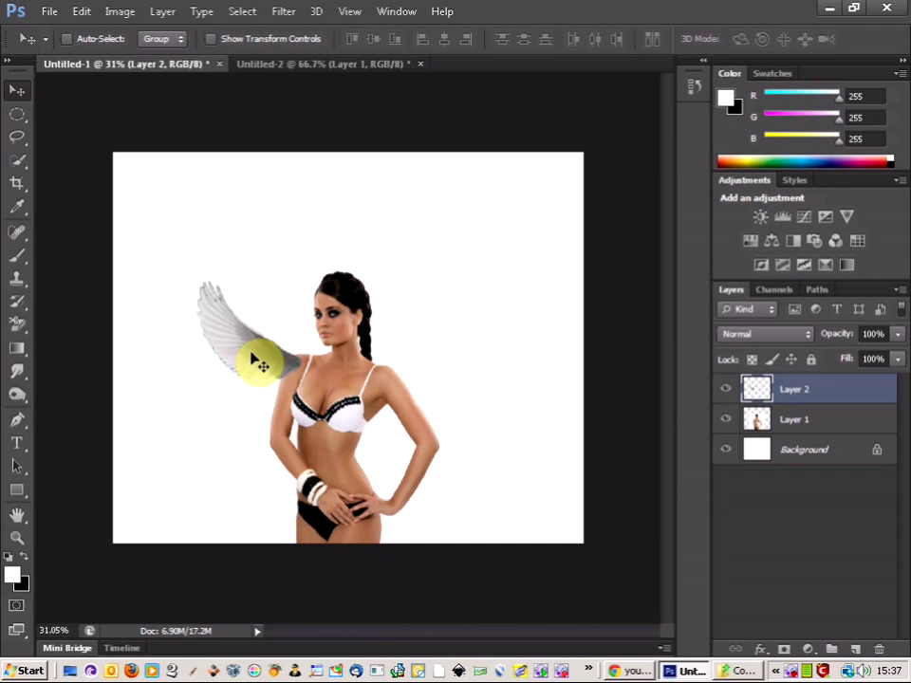
# - Scale the wing to about 203% and place it on her left shoulder
pyautogui.hotkey('ctrl', 't')
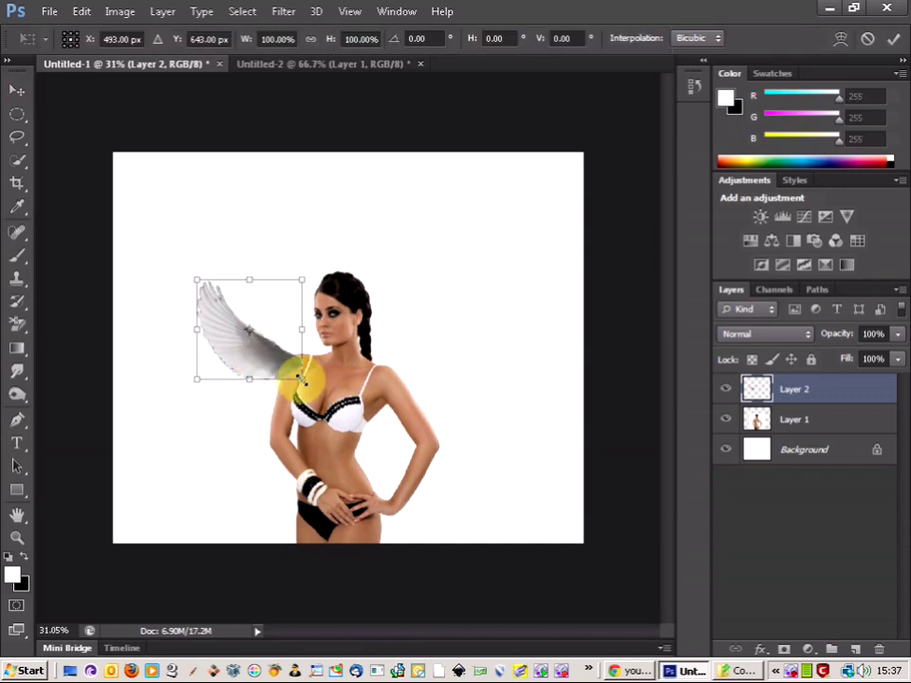
pyautogui.moveTo(301, 378); pyautogui.dragTo(407, 478)
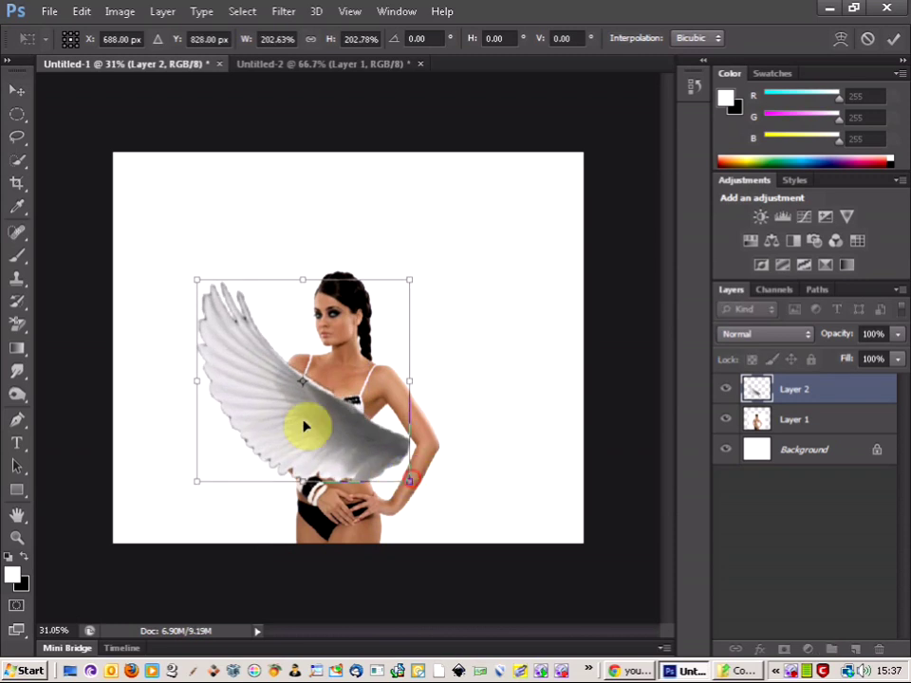
pyautogui.moveTo(299, 425)
pyautogui.mouseDown()
pyautogui.moveTo(238, 339)
pyautogui.moveTo(232, 345)
pyautogui.mouseUp()
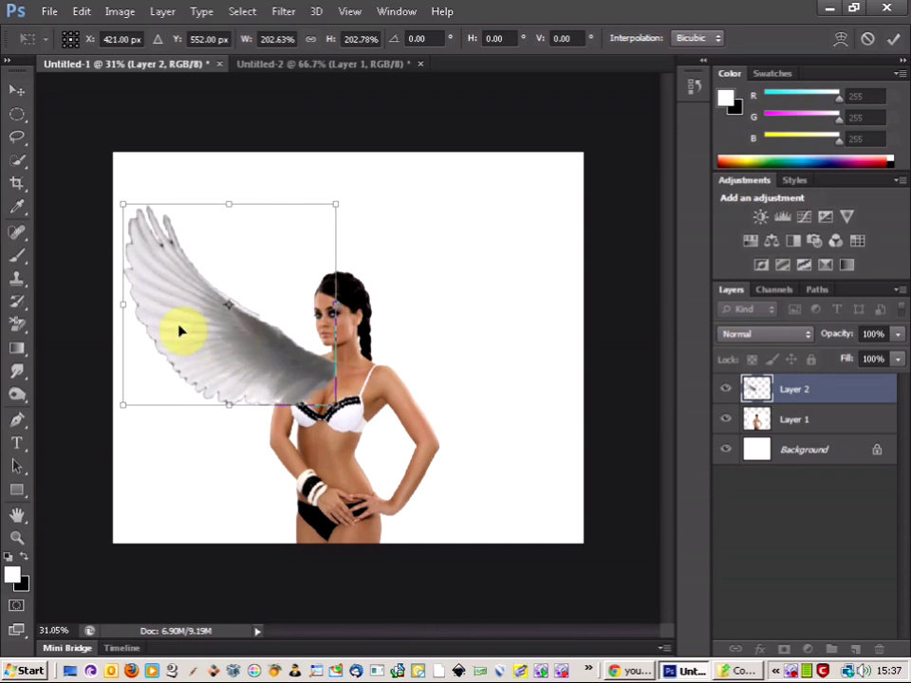
pyautogui.click(21, 114)
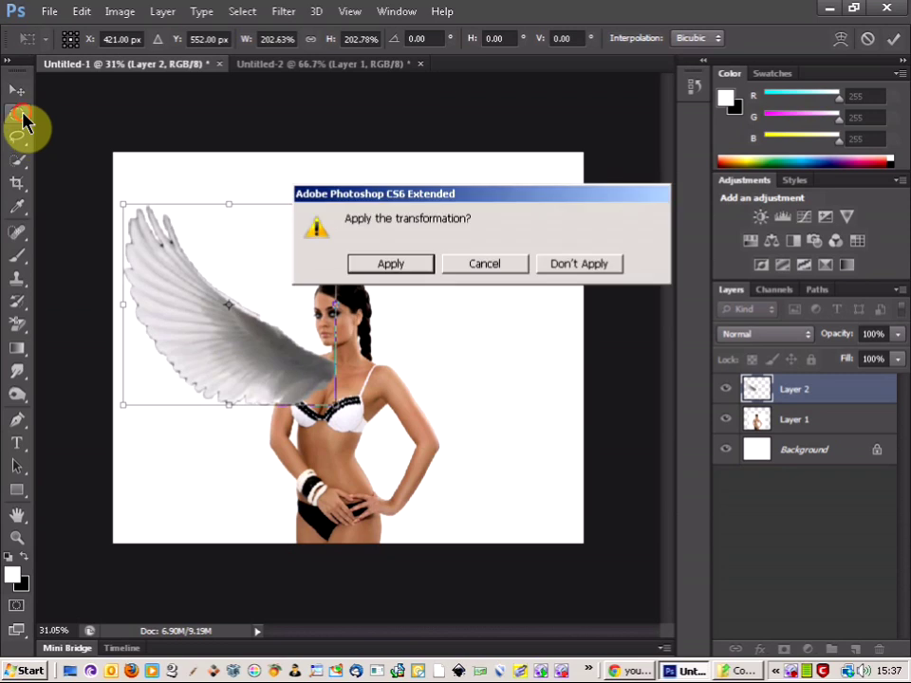
pyautogui.click(413, 261)
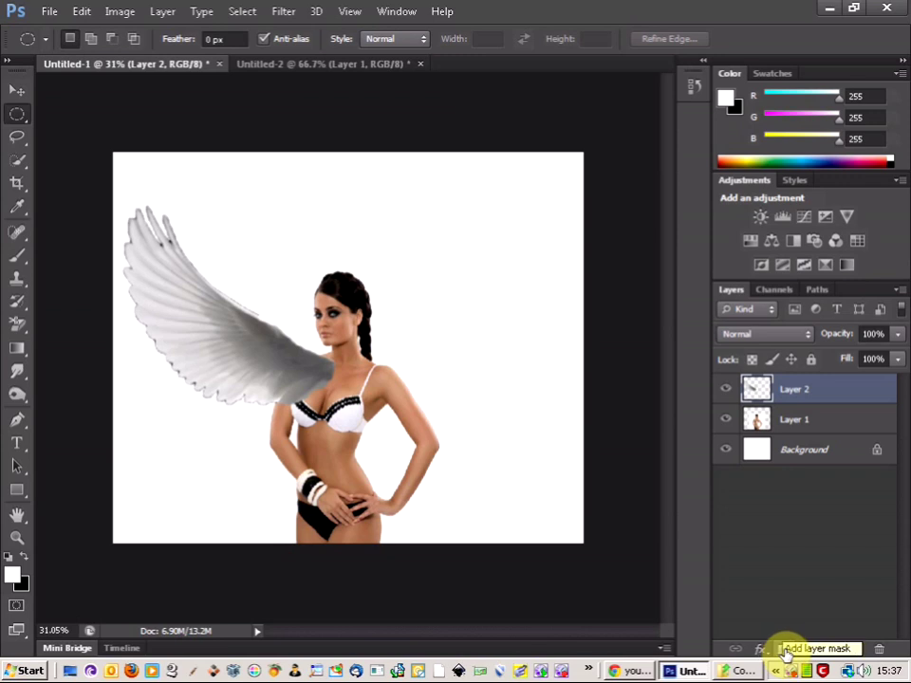
# - Add a layer mask to the wing, drop opacity to 58%, and mask out the shoulder overlap
pyautogui.click(784, 651)
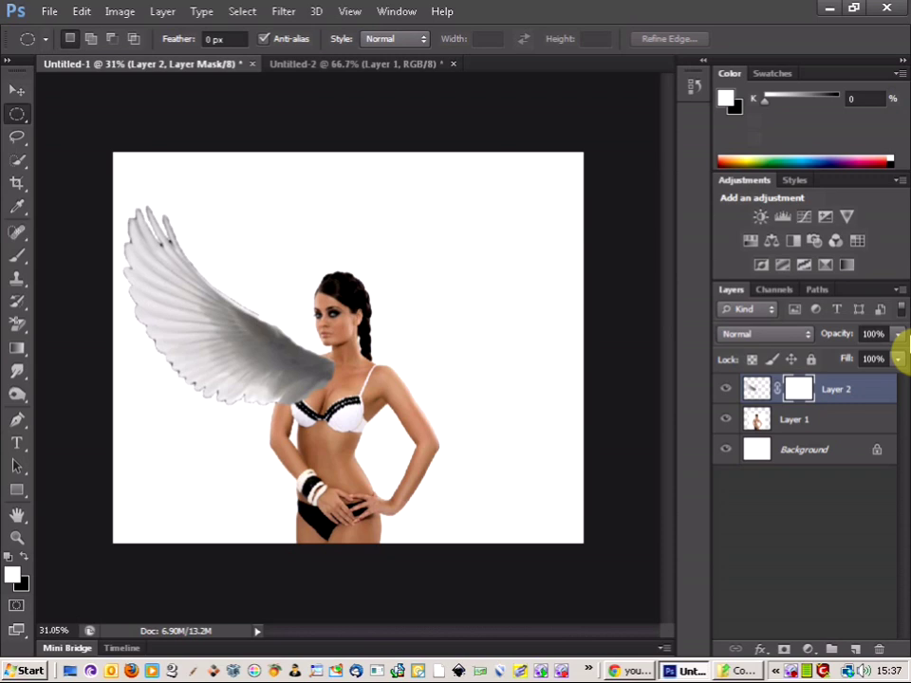
pyautogui.moveTo(875, 359); pyautogui.dragTo(861, 362)
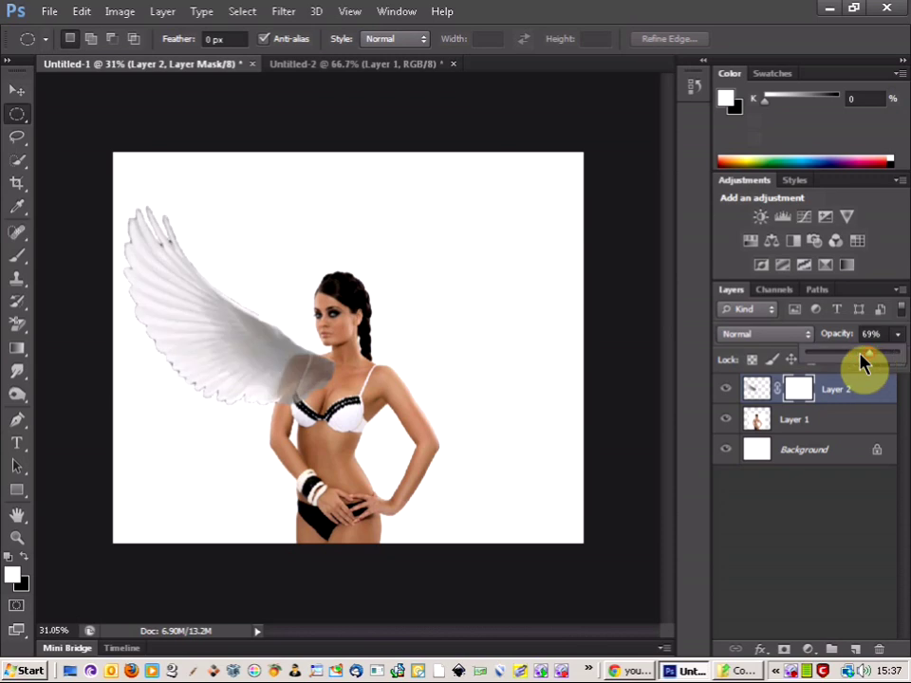
pyautogui.click(16, 257)
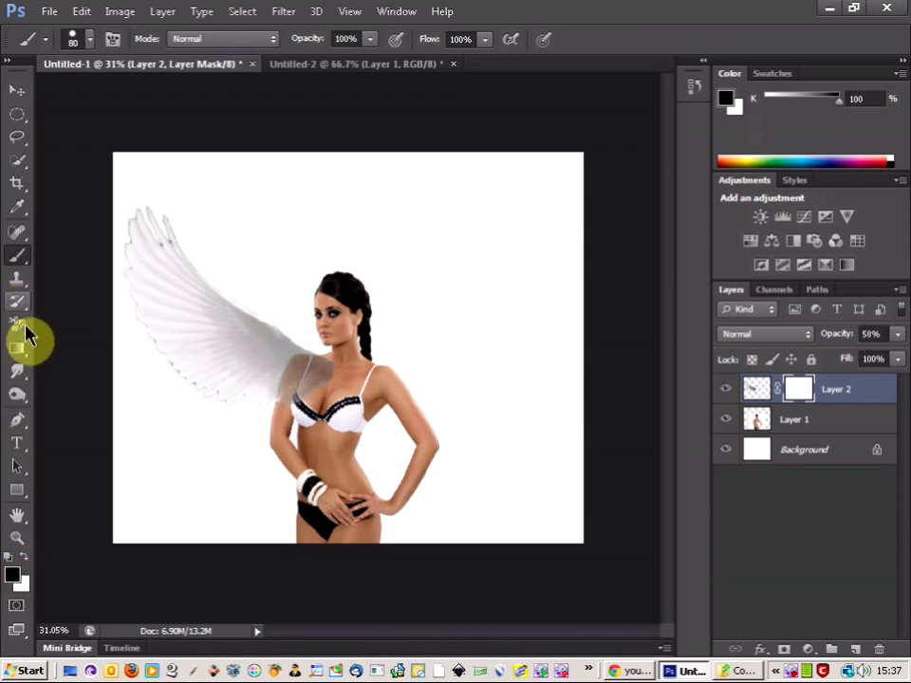
pyautogui.scroll(2, 243, 375)
pyautogui.scroll(2, 310, 393)
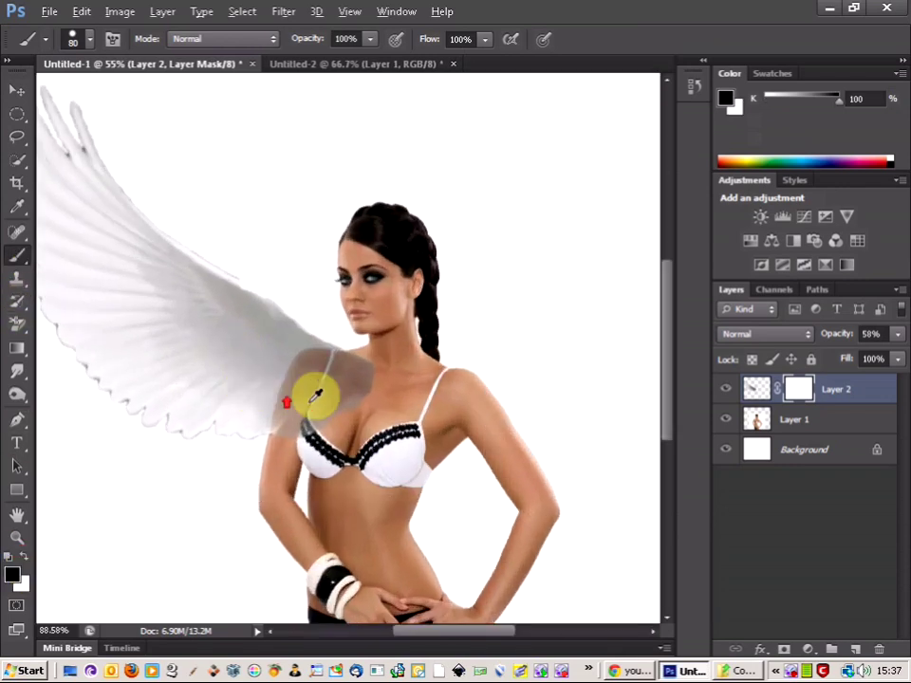
pyautogui.scroll(2, 376, 407)
pyautogui.scroll(2, 376, 397)
pyautogui.moveTo(386, 411)
pyautogui.mouseDown()
pyautogui.moveTo(407, 383)
pyautogui.moveTo(451, 372)
pyautogui.moveTo(489, 305)
pyautogui.moveTo(447, 319)
pyautogui.mouseUp()
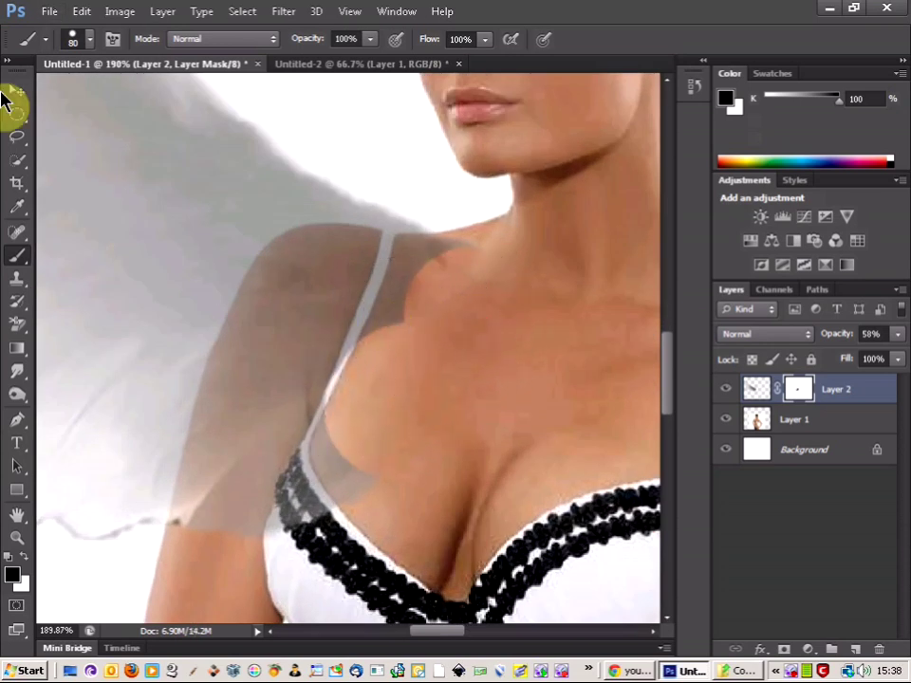
# - With a hard round brush, mask the wing off her upper arm, redoing one stroke
pyautogui.click(90, 39)
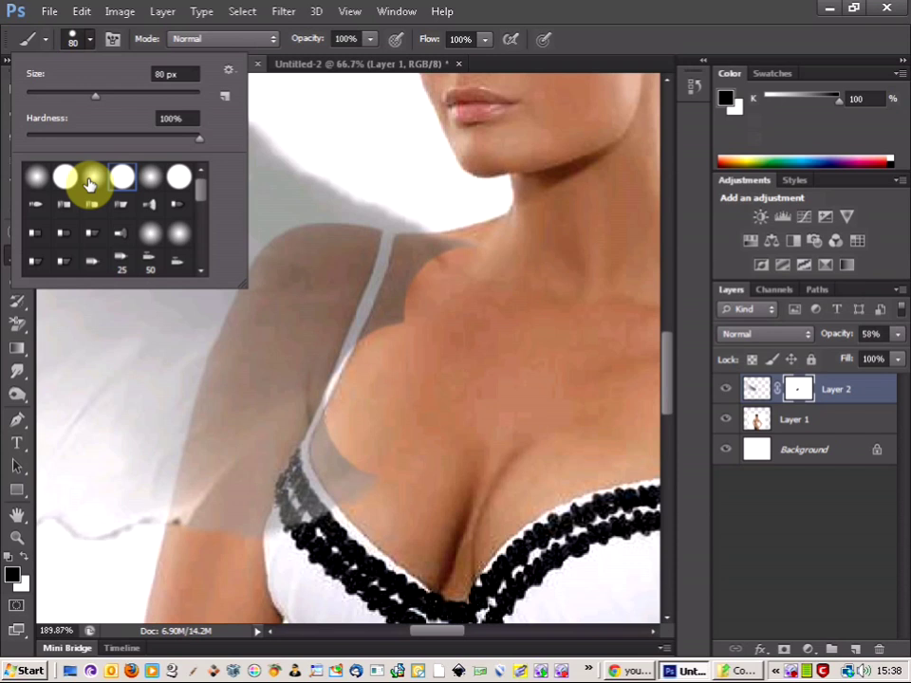
pyautogui.click(650, 41)
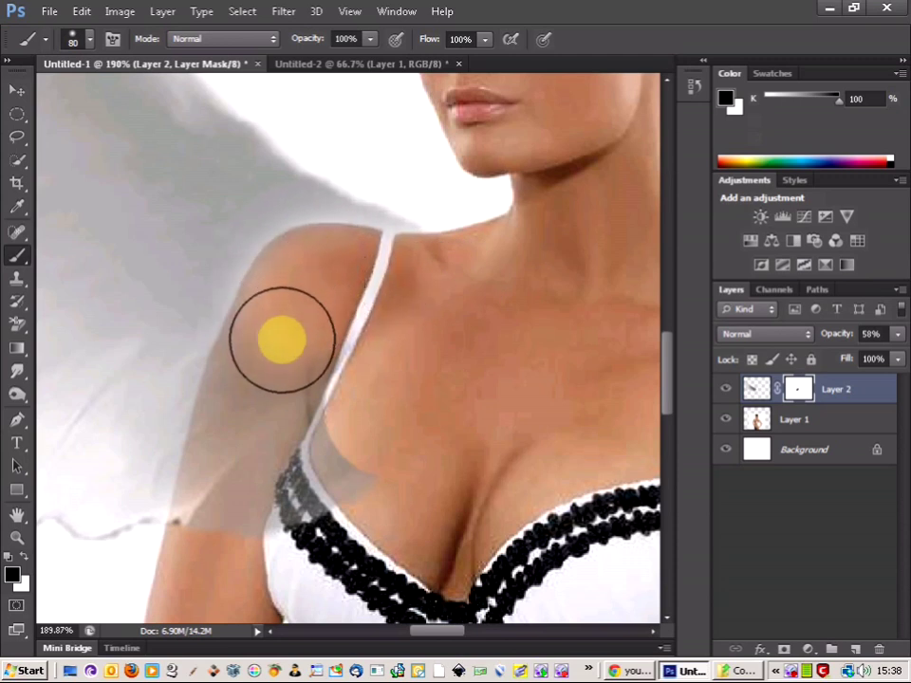
pyautogui.moveTo(266, 362)
pyautogui.mouseDown()
pyautogui.moveTo(251, 388)
pyautogui.moveTo(253, 417)
pyautogui.moveTo(224, 518)
pyautogui.moveTo(230, 539)
pyautogui.moveTo(234, 470)
pyautogui.moveTo(260, 382)
pyautogui.moveTo(298, 516)
pyautogui.moveTo(331, 482)
pyautogui.moveTo(219, 529)
pyautogui.moveTo(311, 303)
pyautogui.moveTo(339, 287)
pyautogui.moveTo(370, 301)
pyautogui.moveTo(447, 301)
pyautogui.moveTo(336, 479)
pyautogui.moveTo(336, 356)
pyautogui.moveTo(264, 396)
pyautogui.moveTo(228, 493)
pyautogui.moveTo(226, 534)
pyautogui.moveTo(238, 471)
pyautogui.mouseUp()
pyautogui.hotkey('ctrl', 'z')
pyautogui.scroll(3, 238, 472)
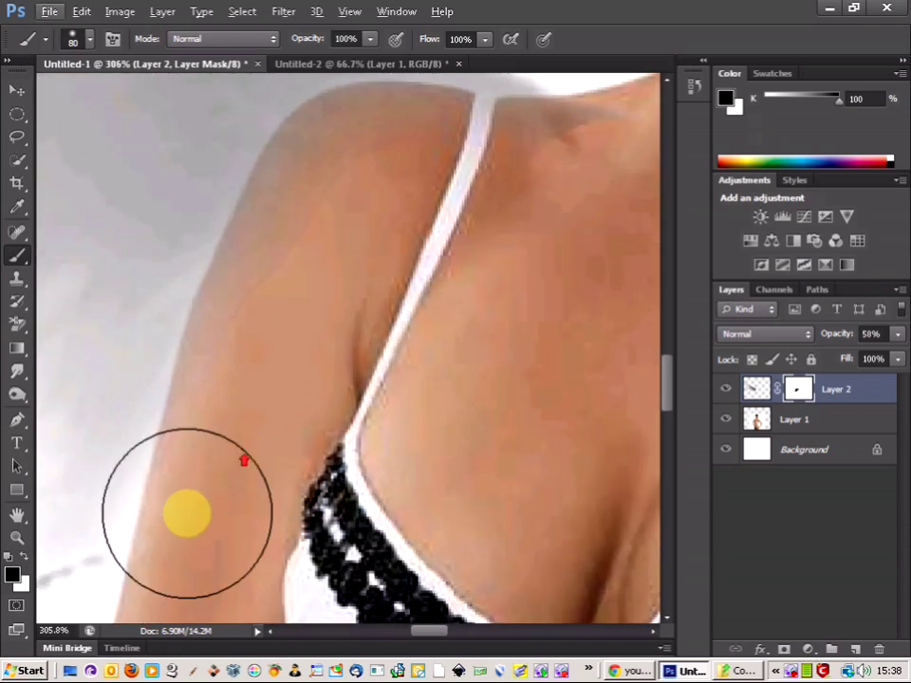
pyautogui.moveTo(187, 508)
pyautogui.mouseDown()
pyautogui.moveTo(221, 553)
pyautogui.moveTo(234, 532)
pyautogui.mouseUp()
pyautogui.hotkey('ctrl', '0')
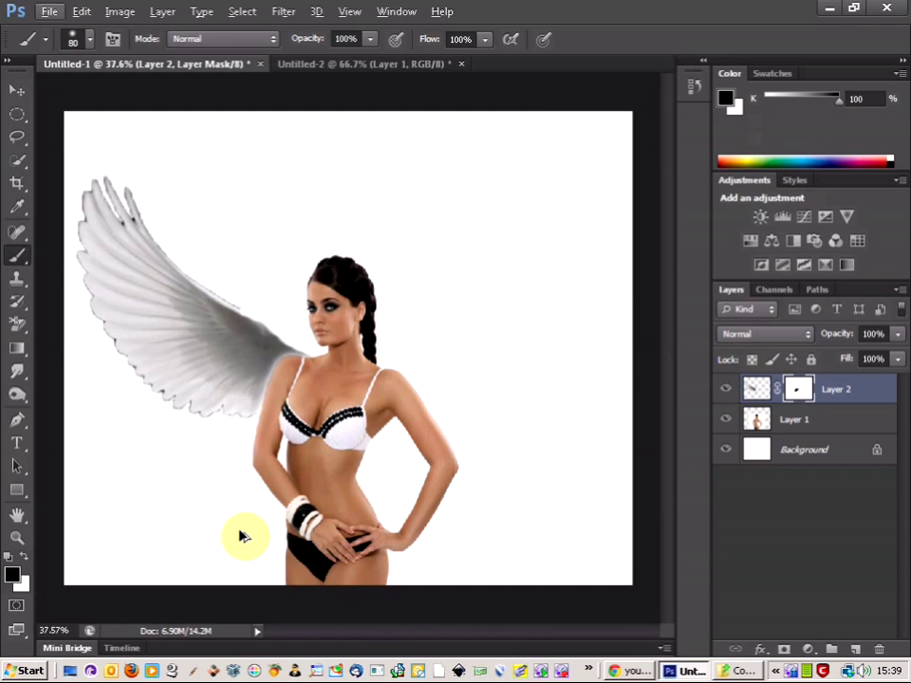
# - Restore the wing layer to 100% opacity and duplicate it
pyautogui.moveTo(295, 417)
pyautogui.mouseDown()
pyautogui.moveTo(302, 373)
pyautogui.moveTo(277, 397)
pyautogui.mouseUp()
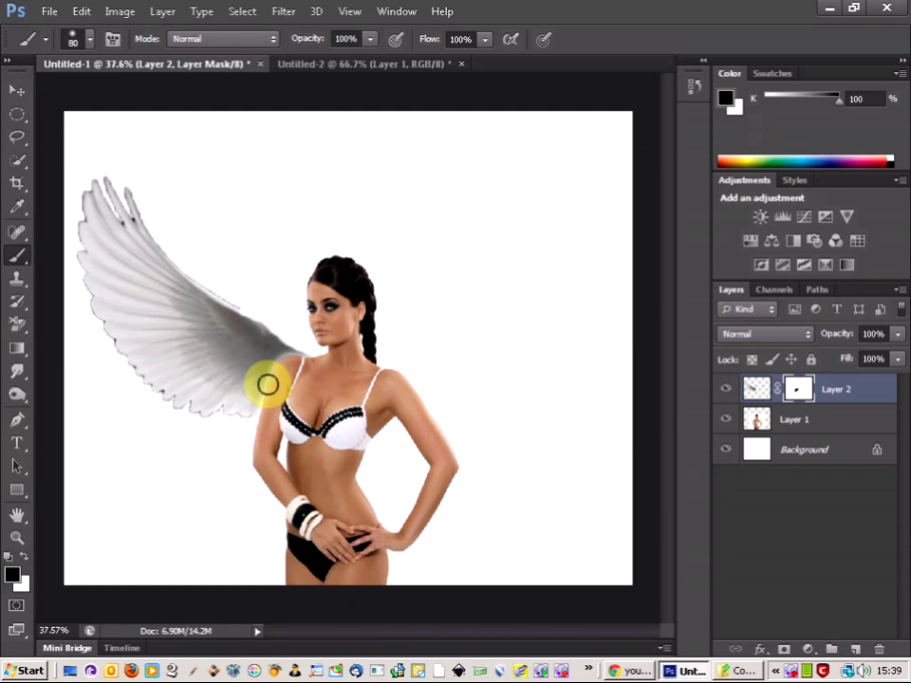
pyautogui.scroll(1, 275, 379)
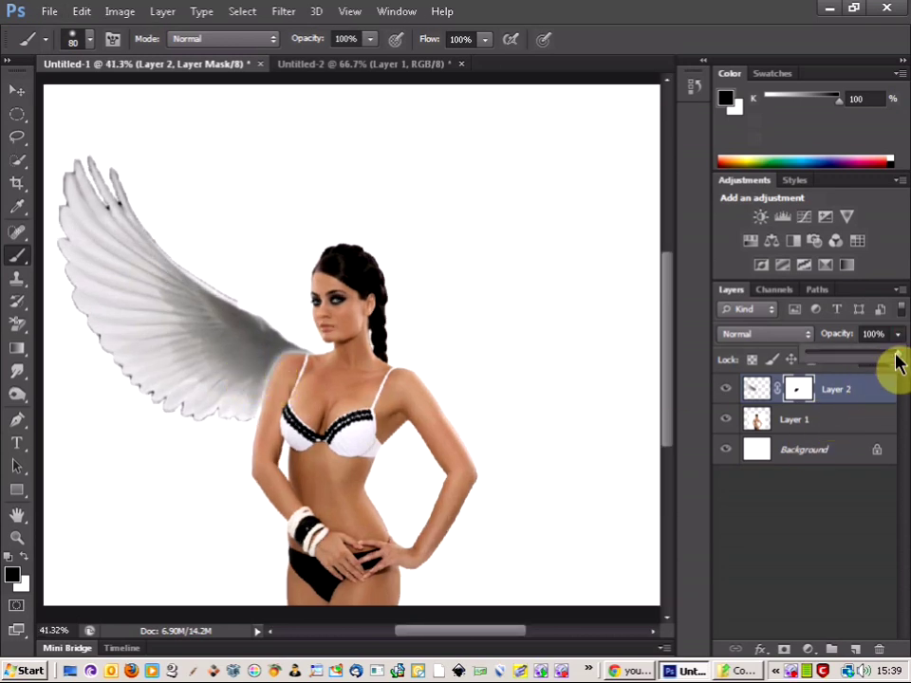
pyautogui.click(895, 355)
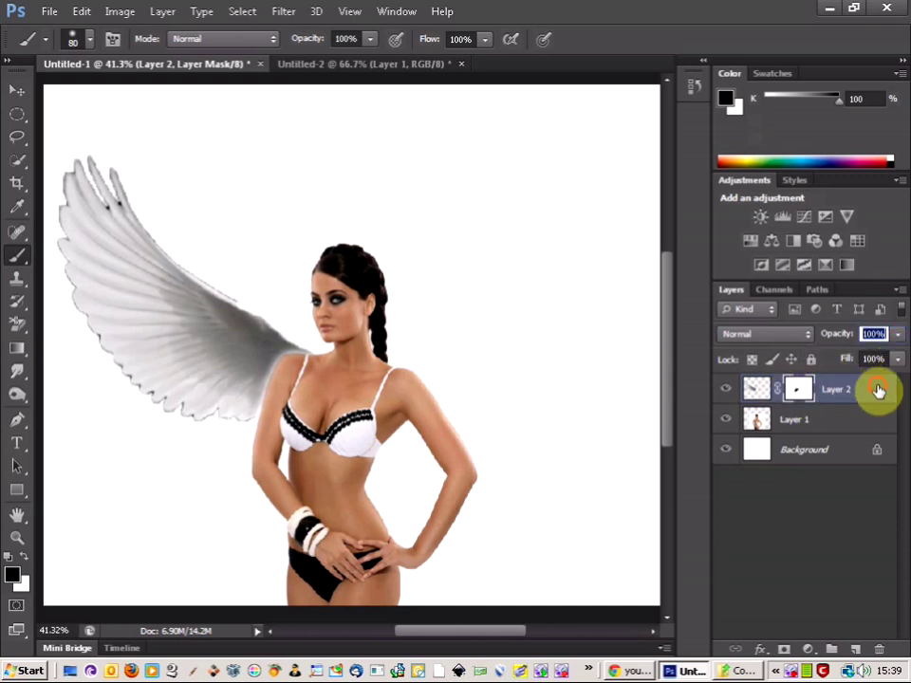
pyautogui.hotkey('ctrl', '2')
pyautogui.click(901, 289)
pyautogui.click(831, 287)
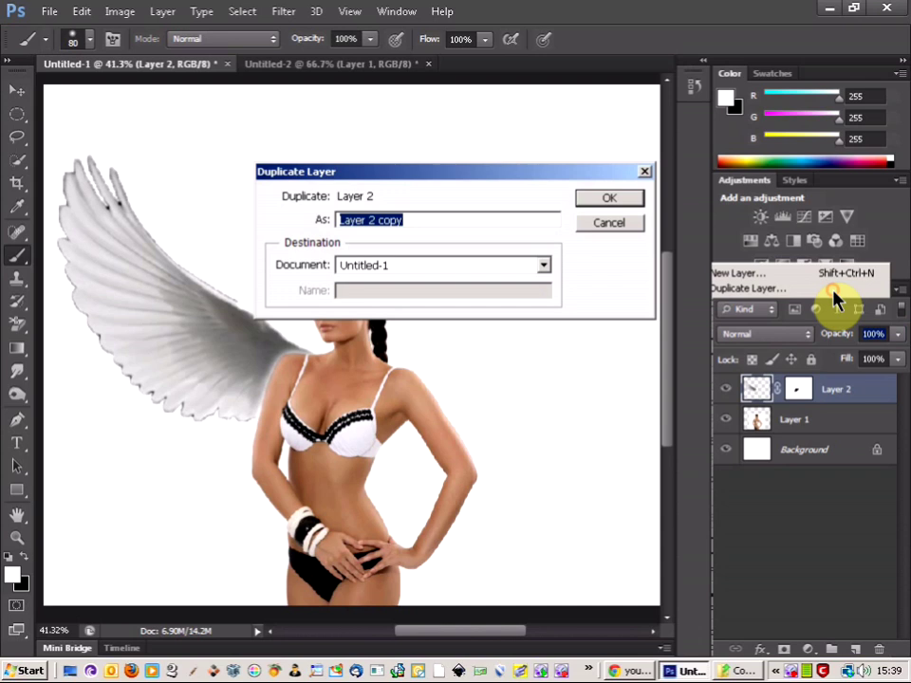
pyautogui.click(608, 198)
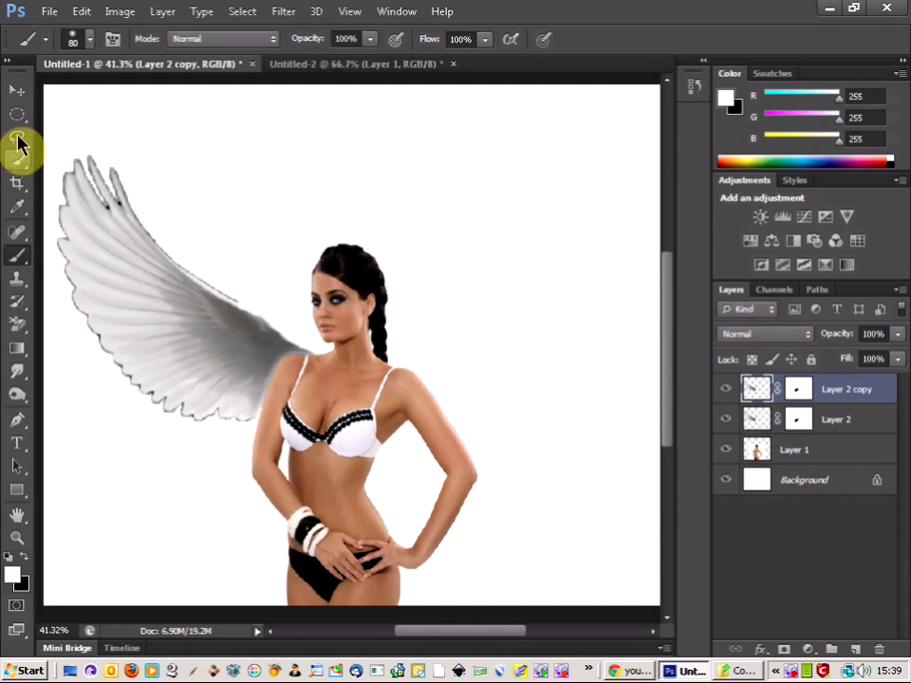
# - Flip the copied wing horizontally and move it behind her right shoulder
pyautogui.click(84, 11)
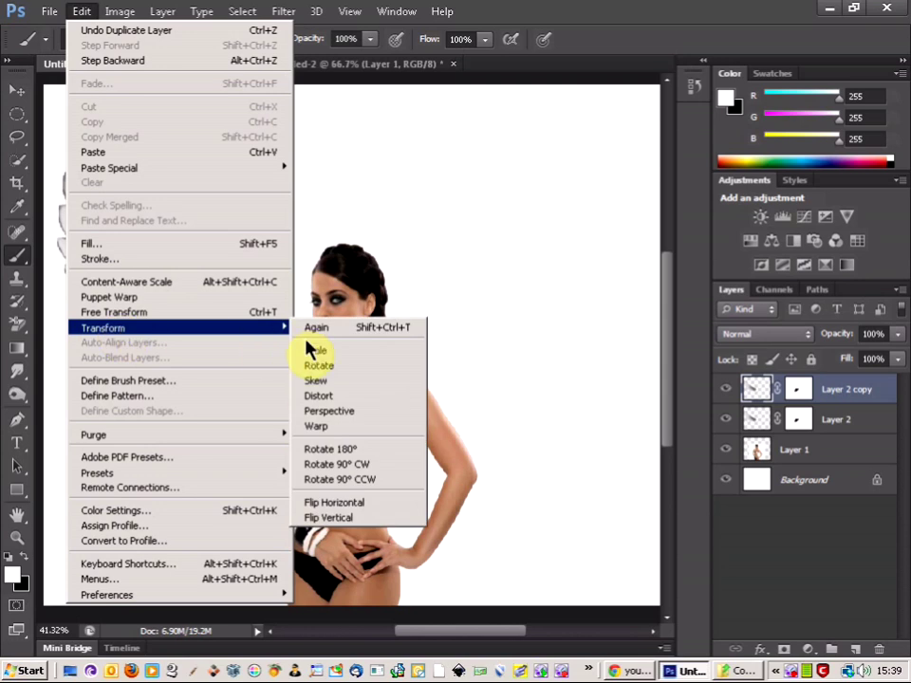
pyautogui.moveTo(180, 327)
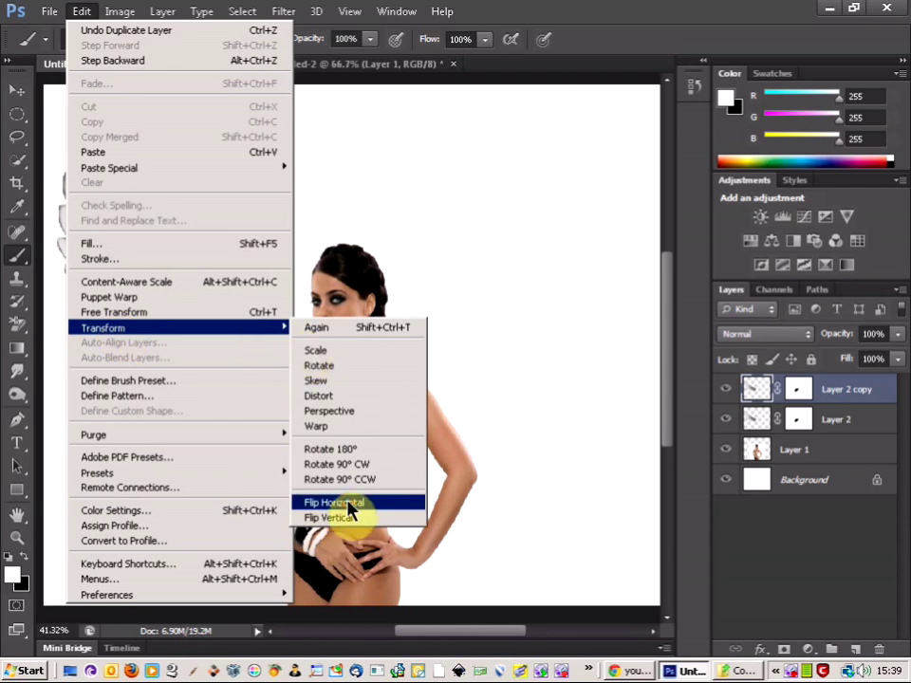
pyautogui.click(348, 505)
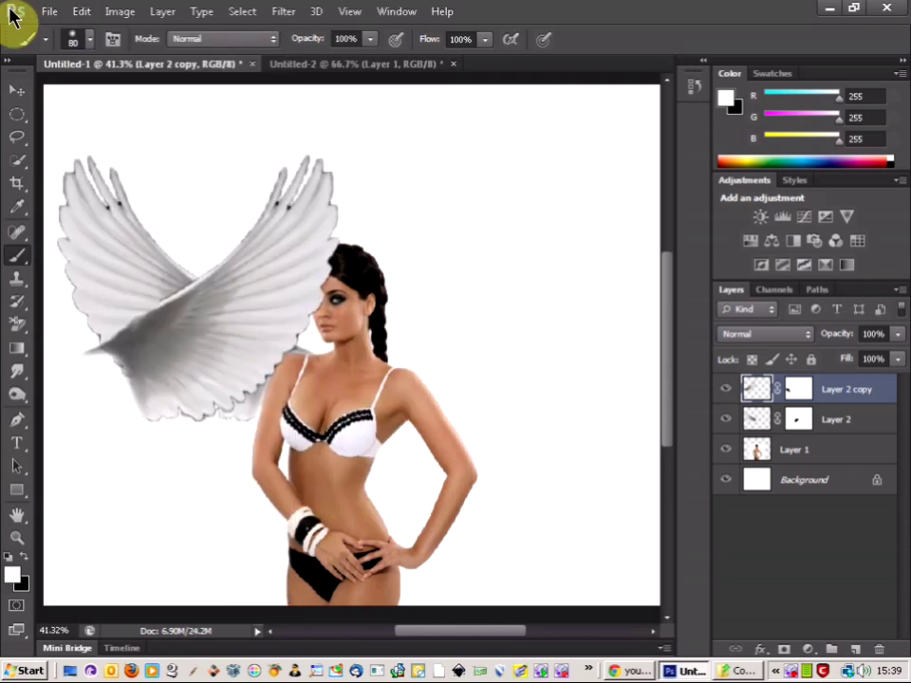
pyautogui.click(15, 93)
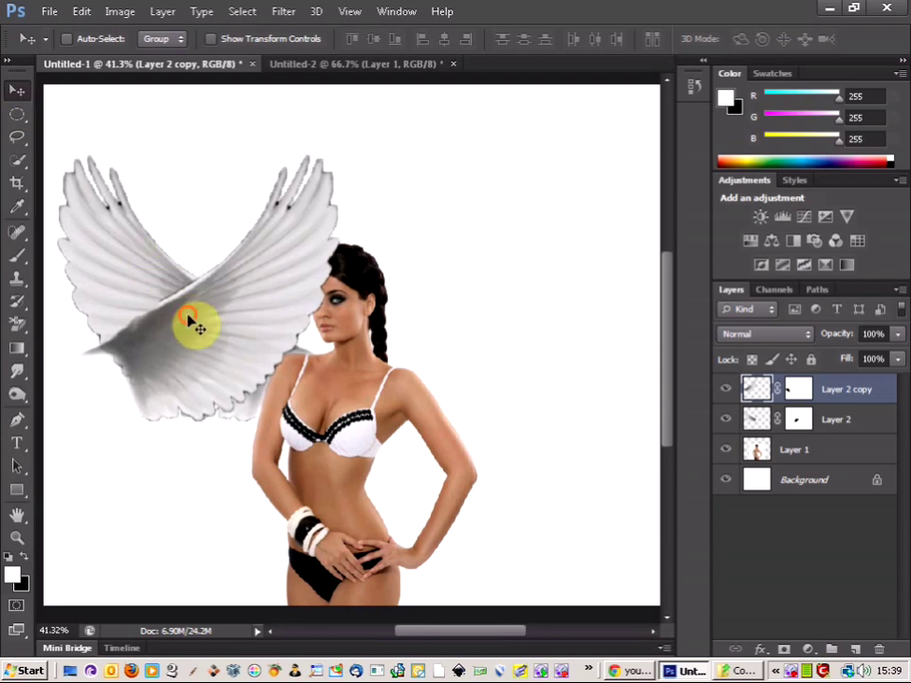
pyautogui.moveTo(194, 319)
pyautogui.mouseDown()
pyautogui.moveTo(291, 297)
pyautogui.moveTo(492, 309)
pyautogui.moveTo(482, 305)
pyautogui.moveTo(481, 331)
pyautogui.mouseUp()
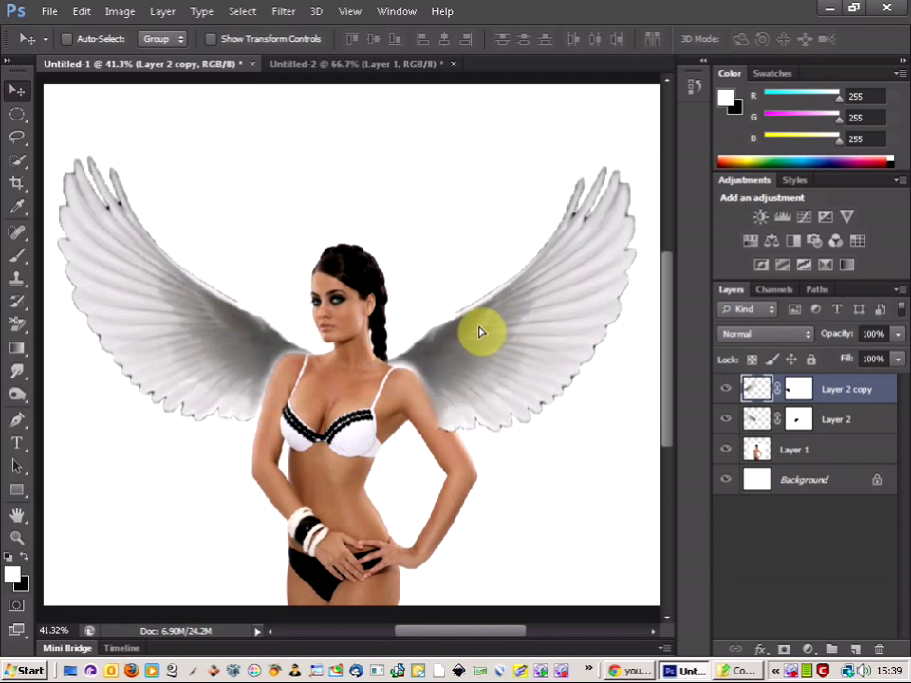
pyautogui.moveTo(480, 331); pyautogui.dragTo(484, 334)
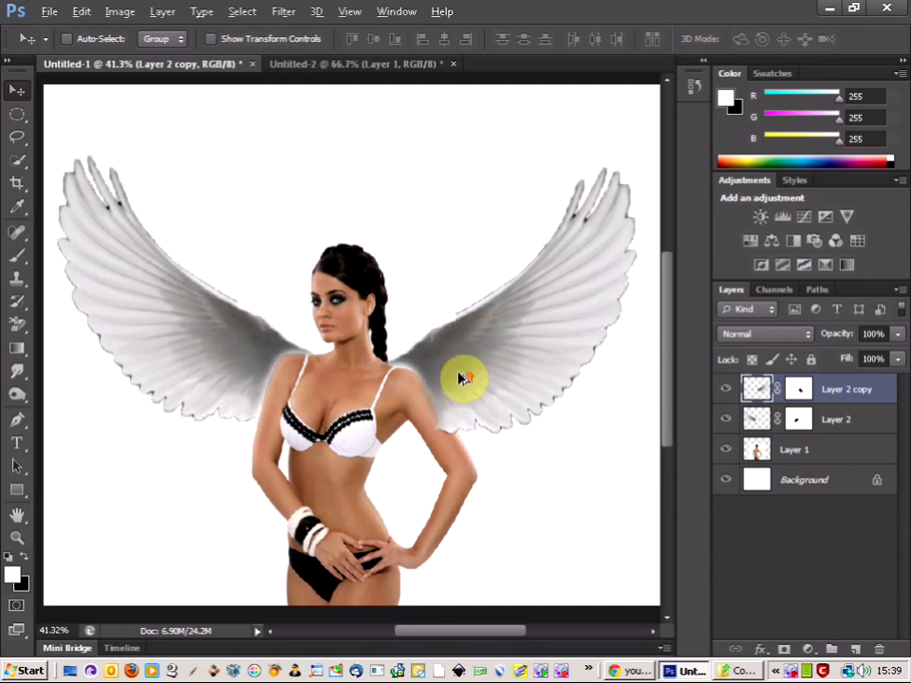
# - On Layer 2 copy's mask, paint black where the wing meets her shoulder
pyautogui.scroll(2, 464, 374)
pyautogui.scroll(2, 429, 380)
pyautogui.scroll(2, 413, 384)
pyautogui.scroll(1, 413, 385)
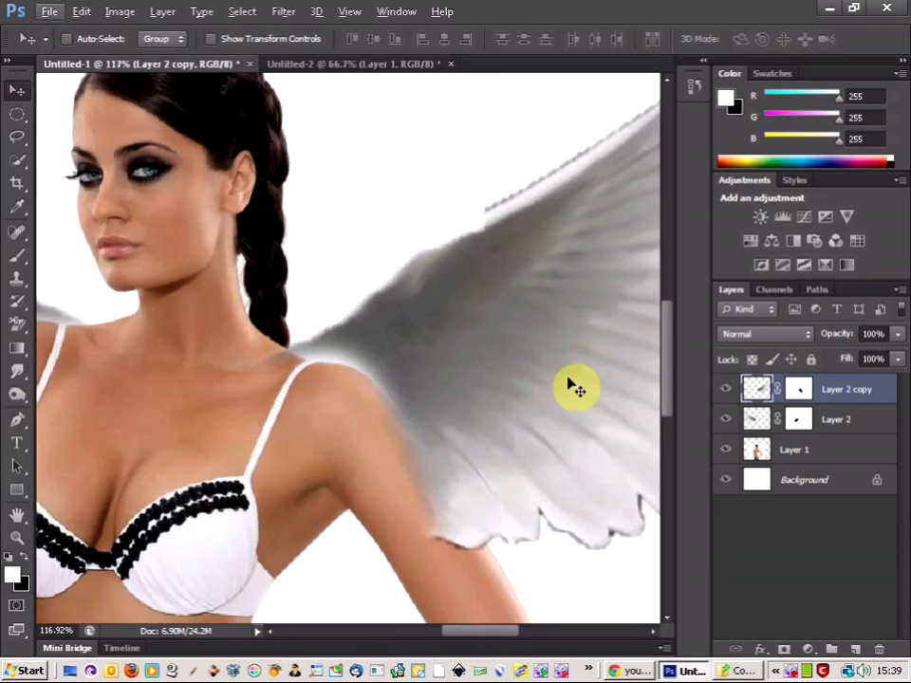
pyautogui.click(799, 399)
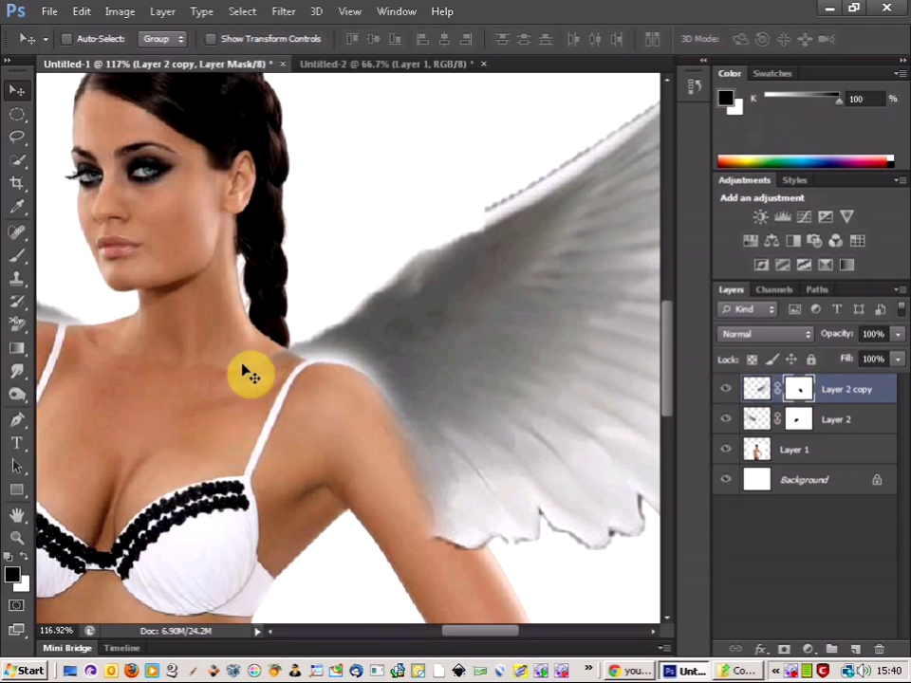
pyautogui.click(17, 254)
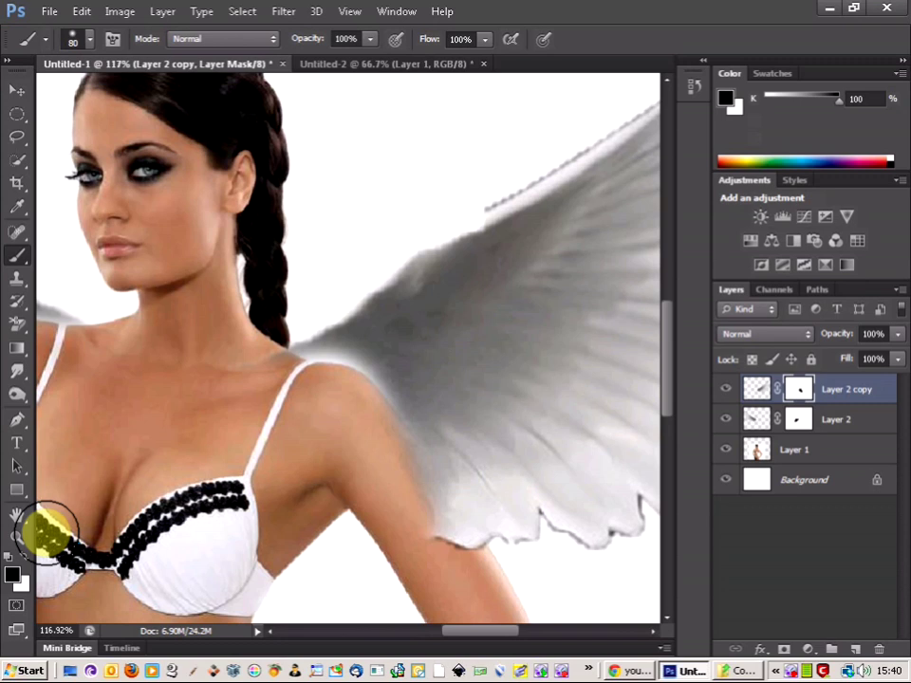
pyautogui.moveTo(375, 357)
pyautogui.mouseDown()
pyautogui.moveTo(304, 349)
pyautogui.moveTo(462, 445)
pyautogui.moveTo(329, 374)
pyautogui.moveTo(431, 377)
pyautogui.mouseUp()
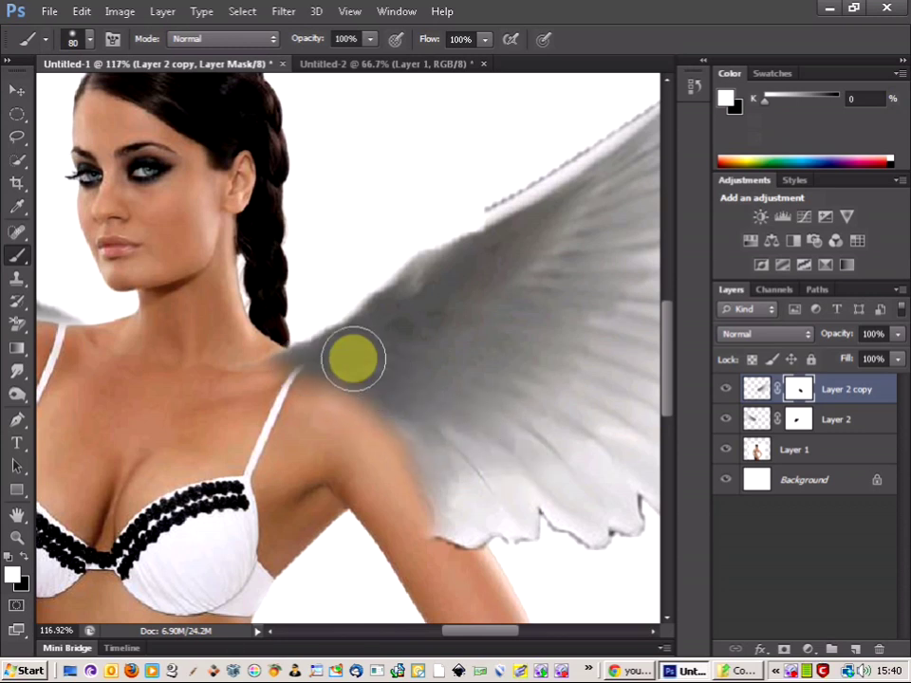
# - Lower the copy's opacity and paint black over her right arm to hide the wing
pyautogui.click(897, 333)
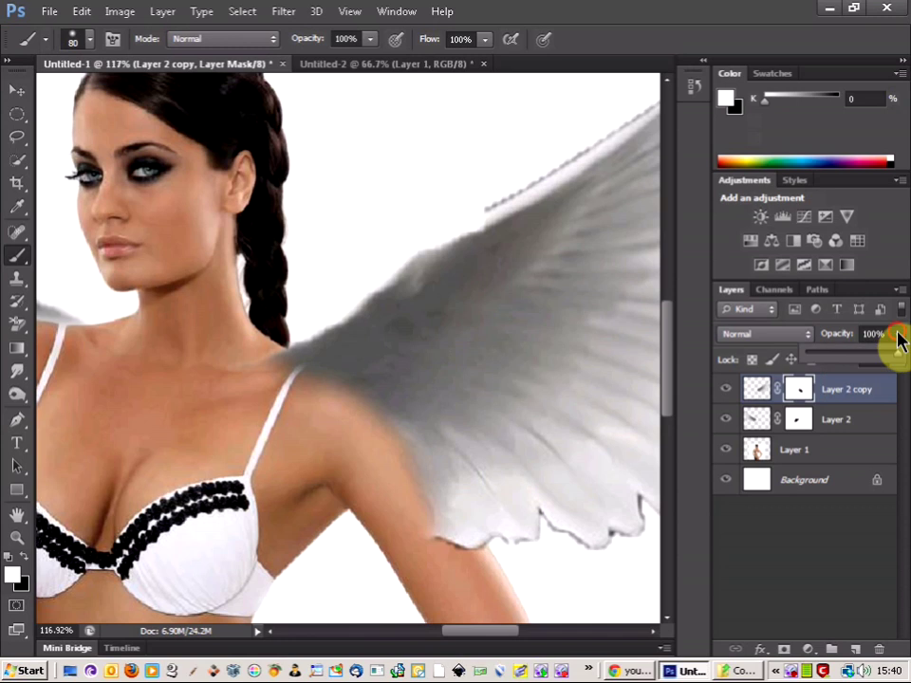
pyautogui.moveTo(887, 355); pyautogui.dragTo(852, 355)
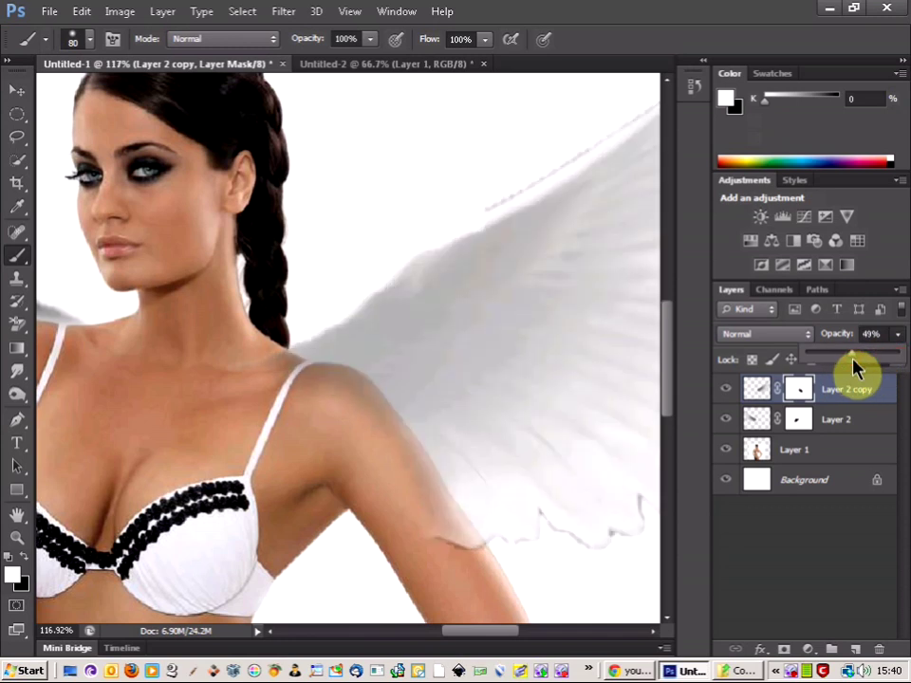
pyautogui.click(26, 562)
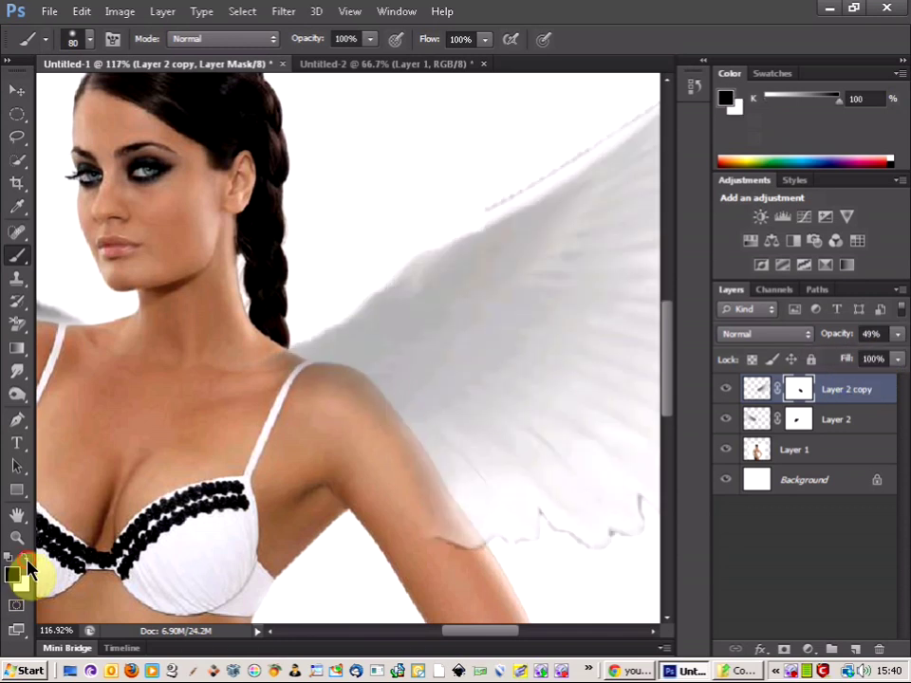
pyautogui.moveTo(503, 452)
pyautogui.mouseDown()
pyautogui.moveTo(482, 537)
pyautogui.moveTo(447, 549)
pyautogui.moveTo(341, 524)
pyautogui.moveTo(356, 584)
pyautogui.moveTo(439, 551)
pyautogui.moveTo(421, 521)
pyautogui.mouseUp()
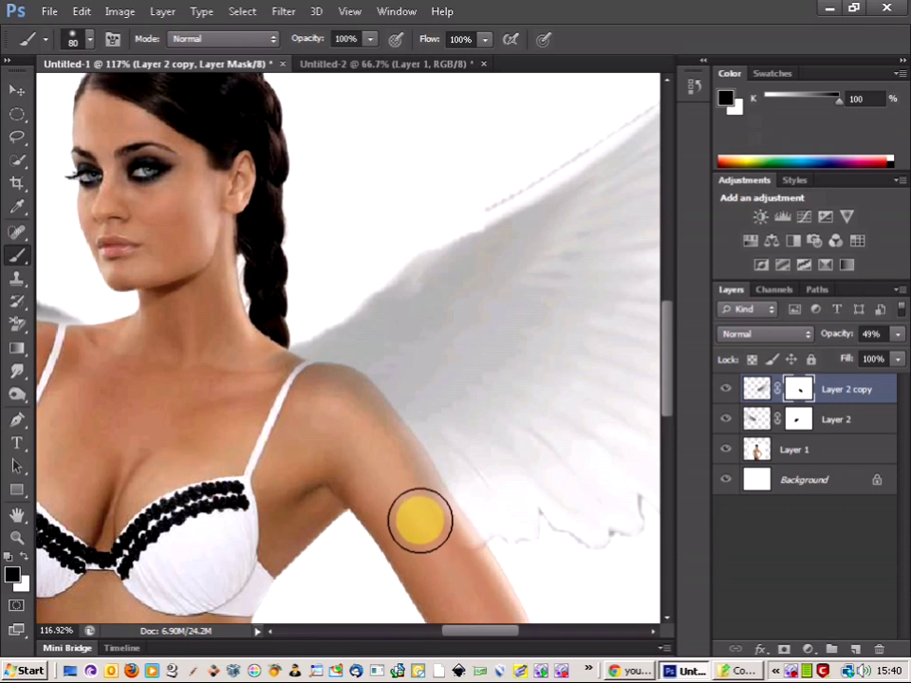
pyautogui.hotkey('ctrl', '0')
pyautogui.press('m')
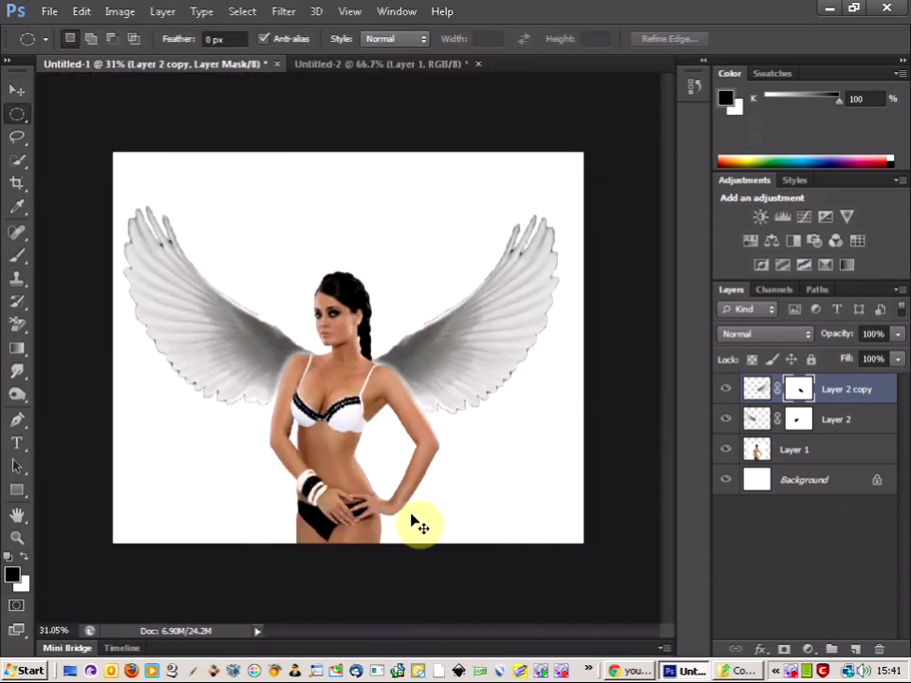